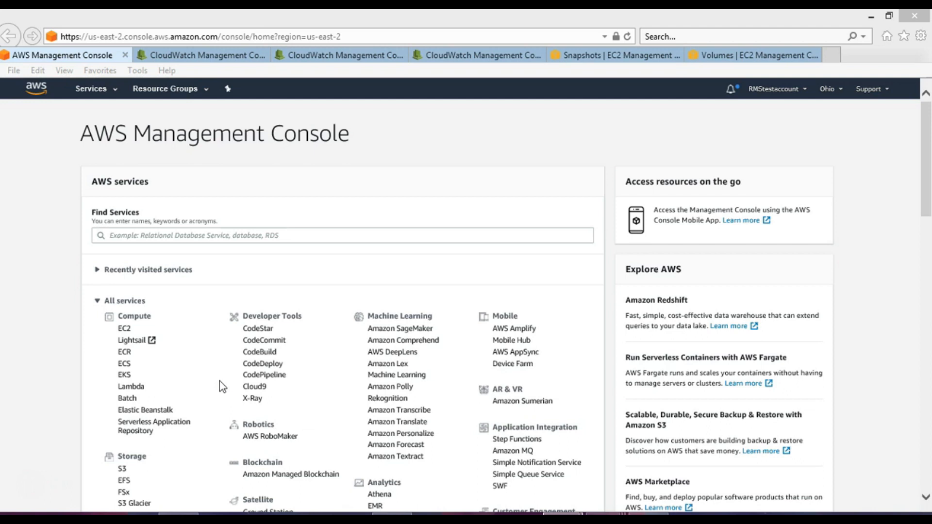
Open the CloudWatch service from the Management & Governance group of the AWS services list
click(59, 368)
scroll(345, 390, down, 3)
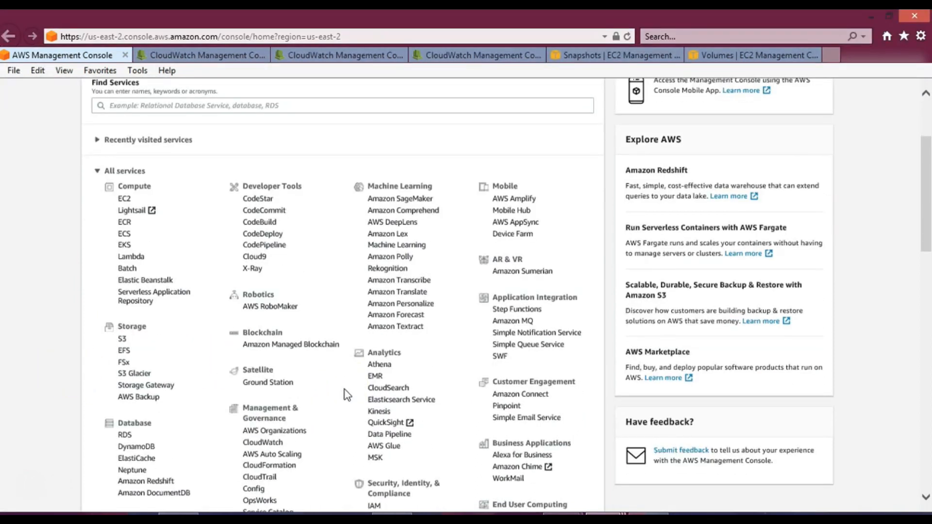
scroll(344, 389, down, 3)
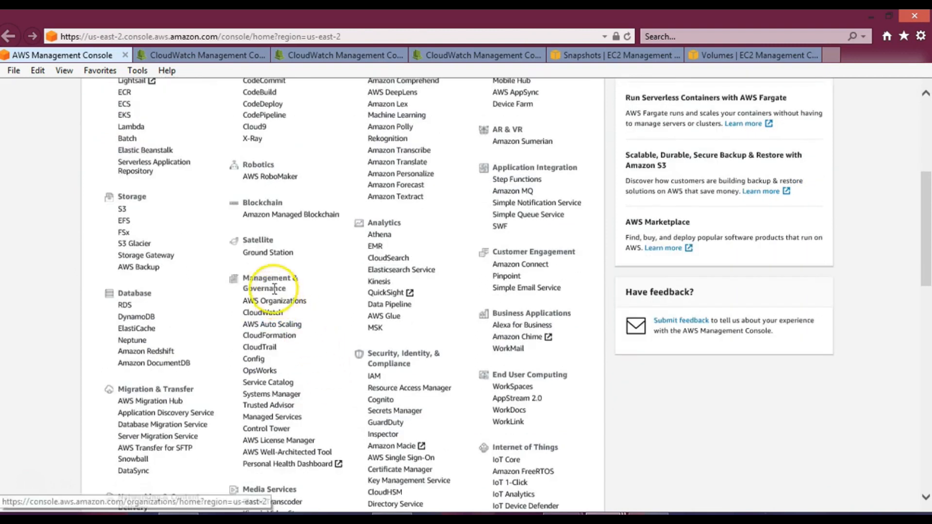
click(268, 315)
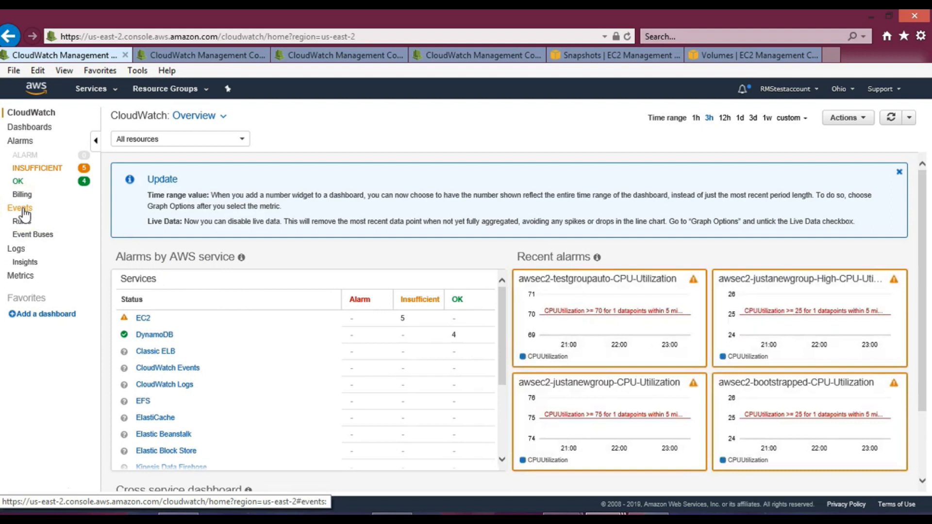
Go to CloudWatch Events and start creating a new rule
click(22, 214)
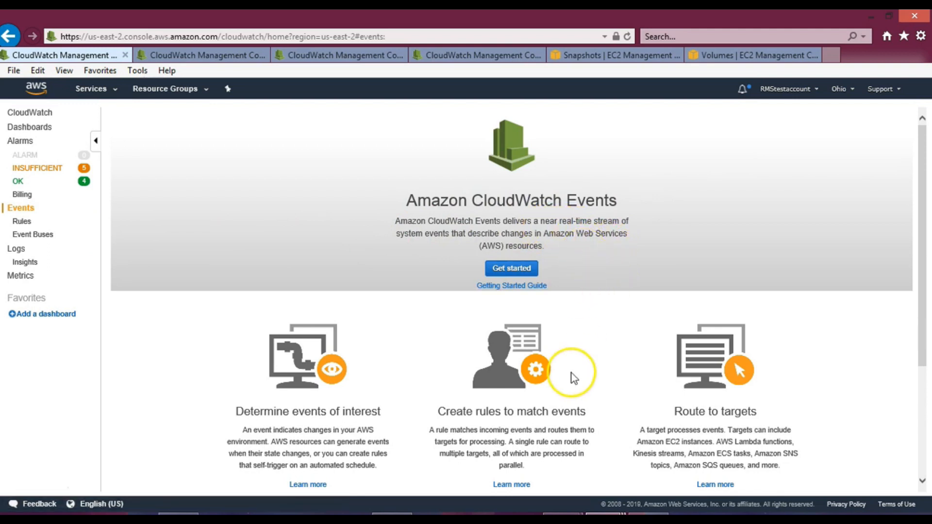
scroll(573, 377, down, 2)
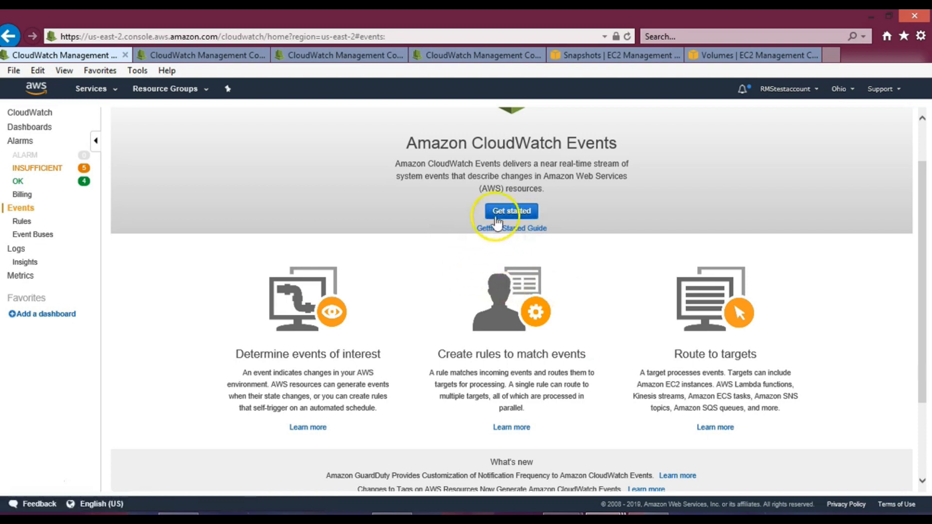
click(513, 214)
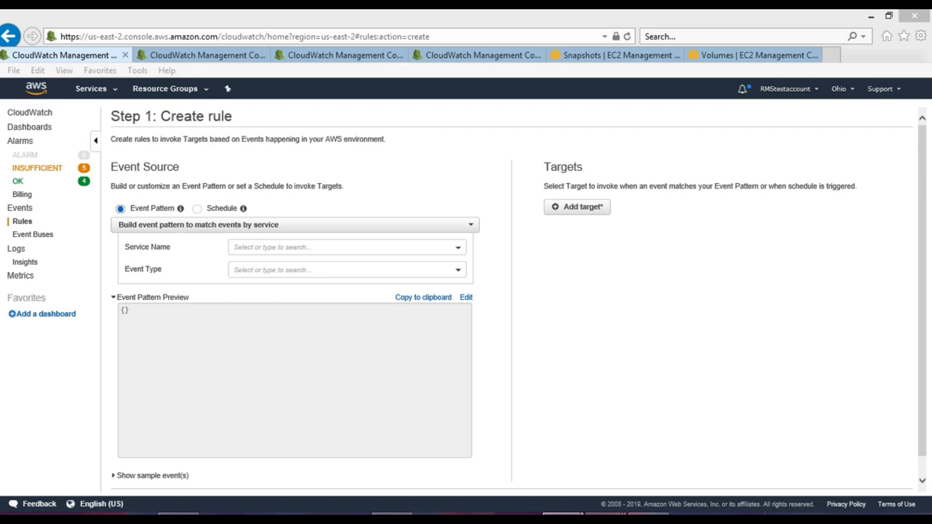
Set the rule's event source to a schedule with the cron expression 0 11 * * ? *
click(197, 209)
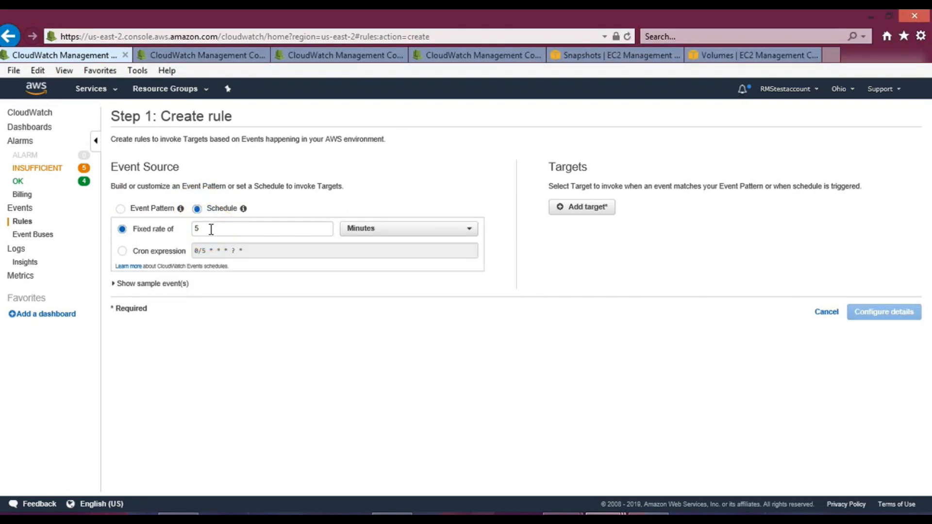
click(562, 514)
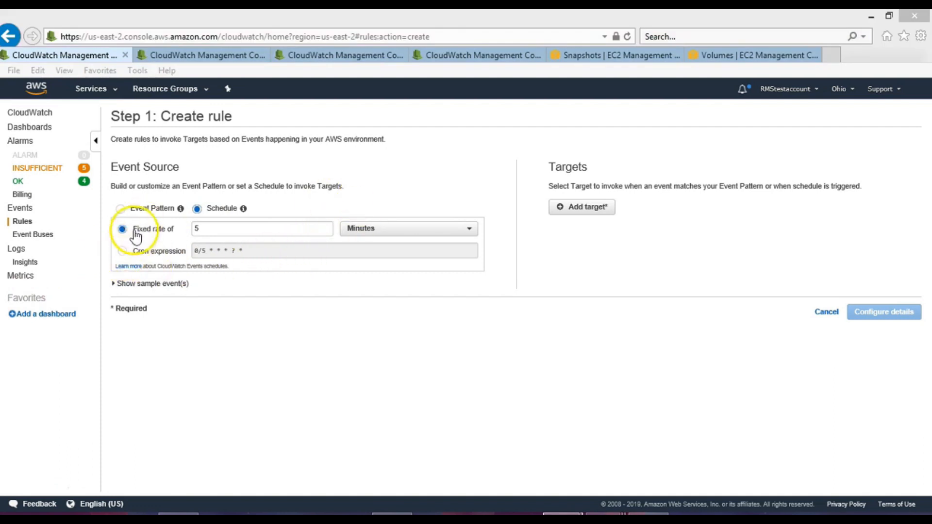
click(411, 233)
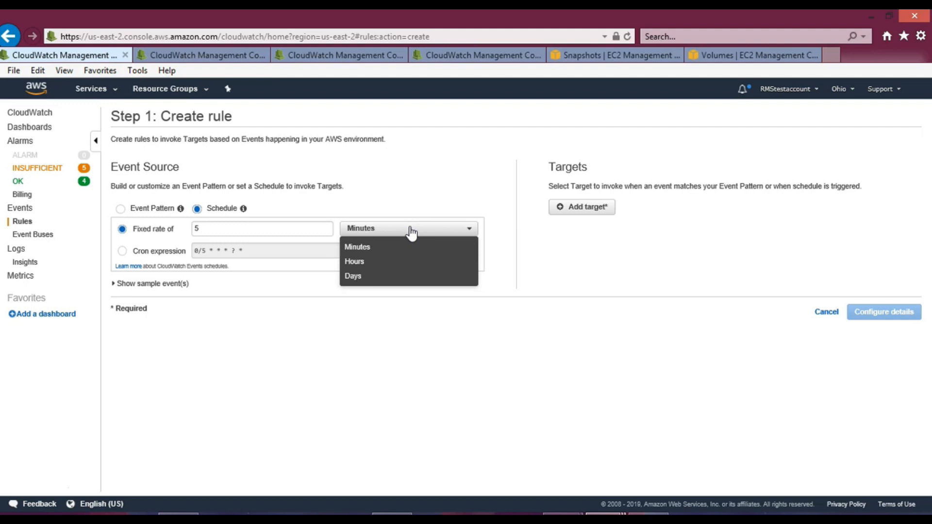
click(121, 251)
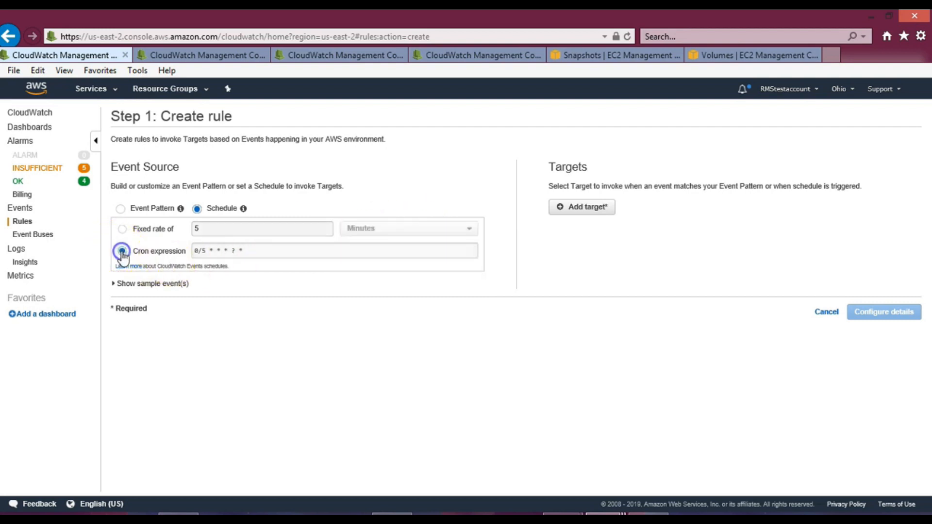
click(287, 246)
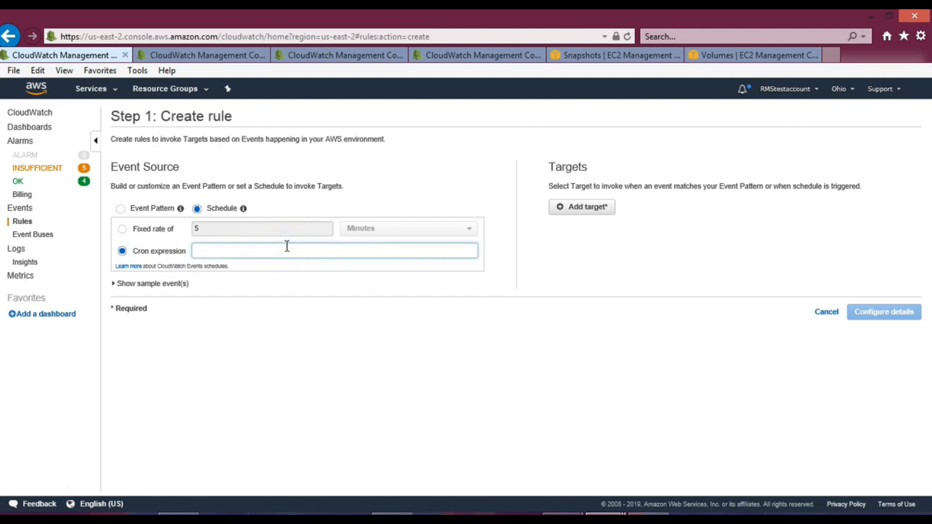
text(0 11 * * ? *)
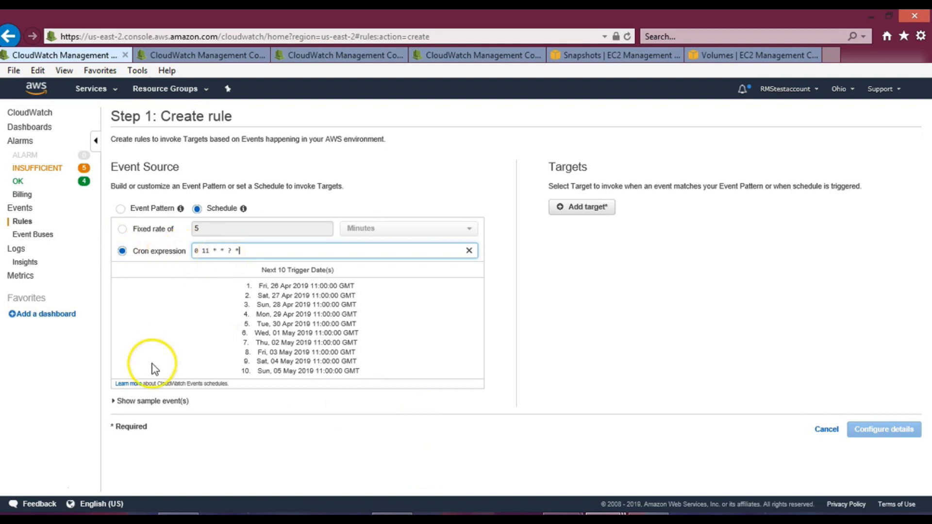
Show the sample event for the schedule and review it together with the next trigger dates
click(112, 403)
scroll(235, 427, down, 3)
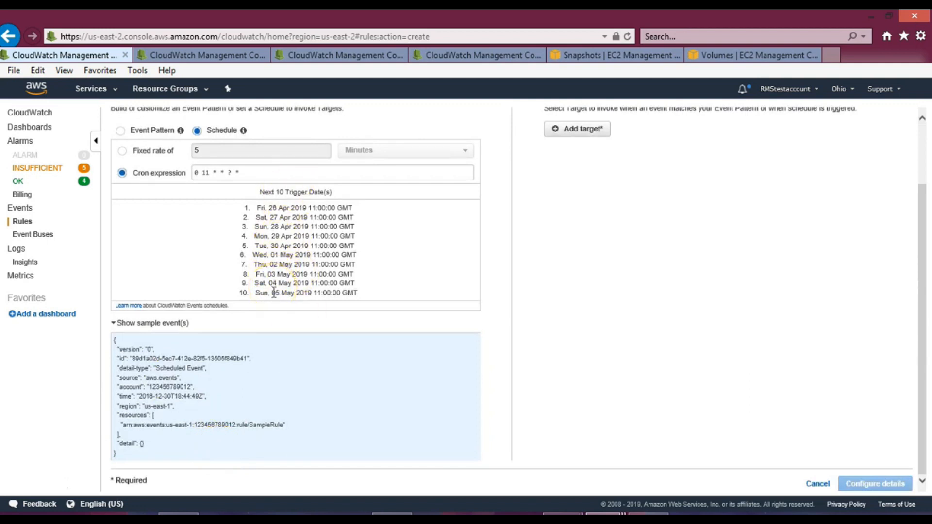
scroll(273, 290, up, 3)
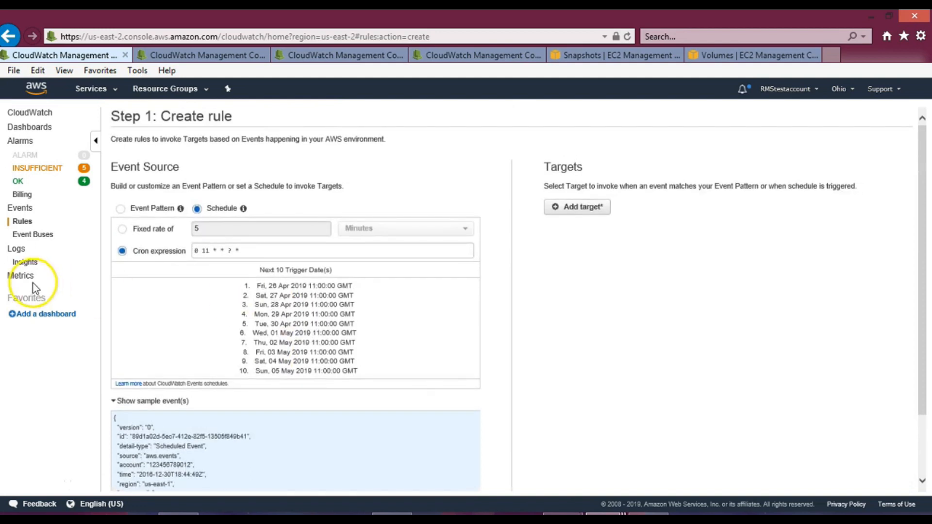
Add a target to the rule and set its type to EC2 CreateSnapshot API call
click(580, 210)
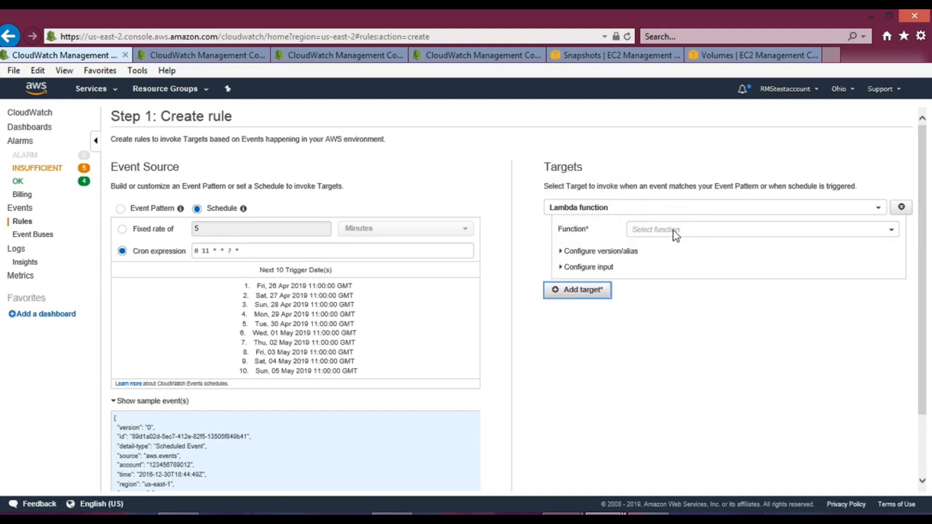
click(678, 206)
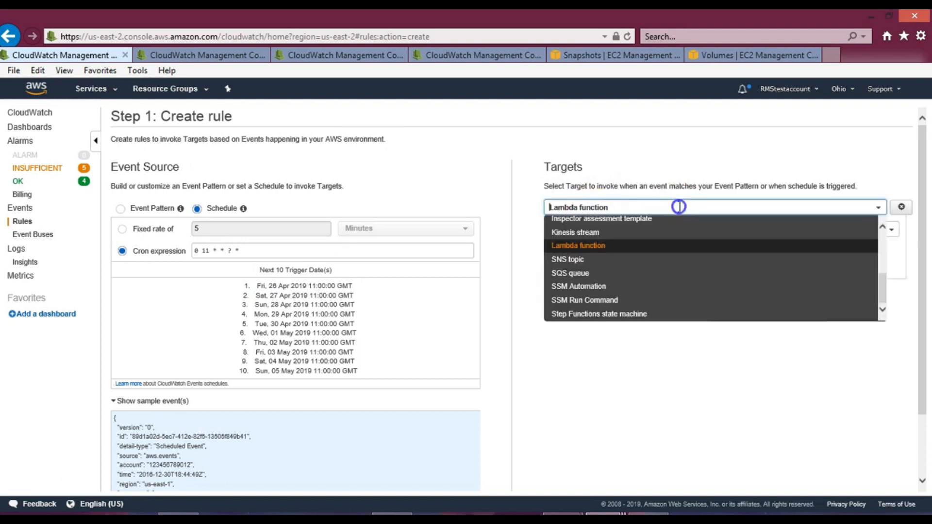
scroll(676, 248, up, 2)
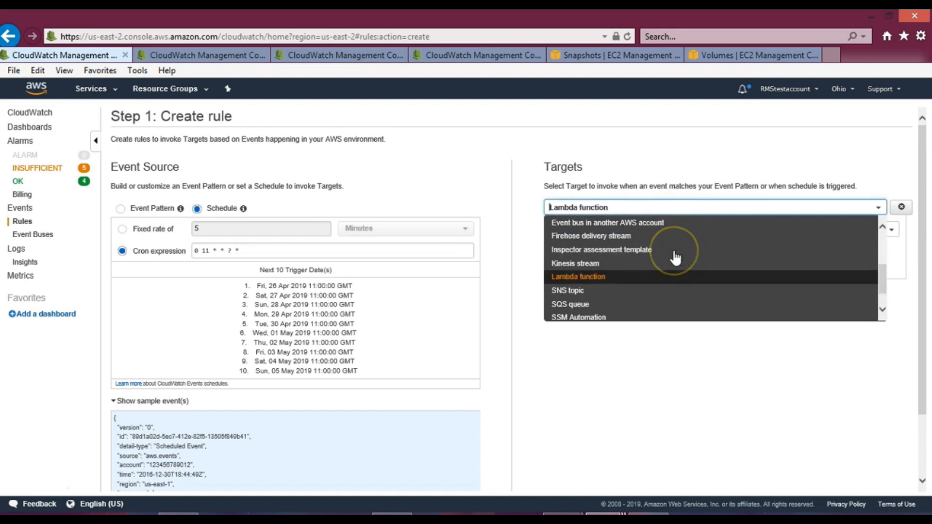
scroll(676, 258, up, 4)
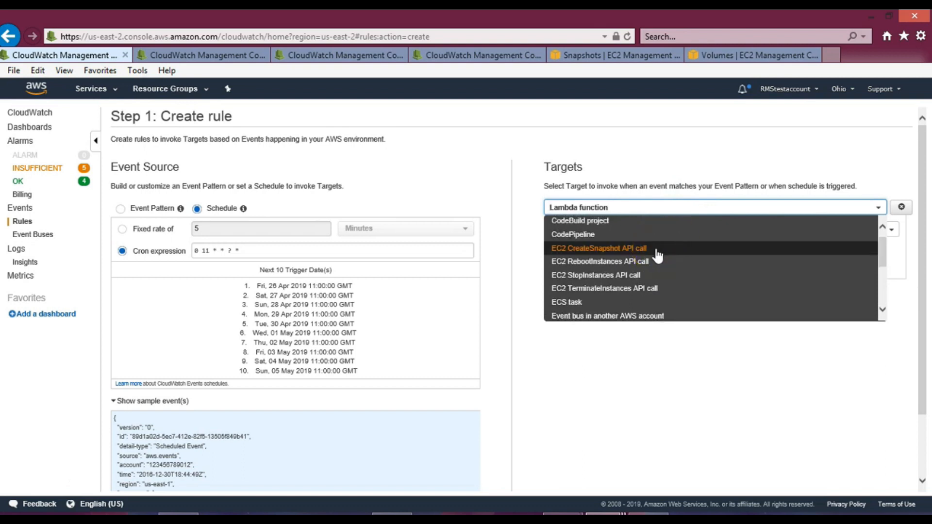
scroll(657, 256, up, 1)
scroll(658, 256, down, 6)
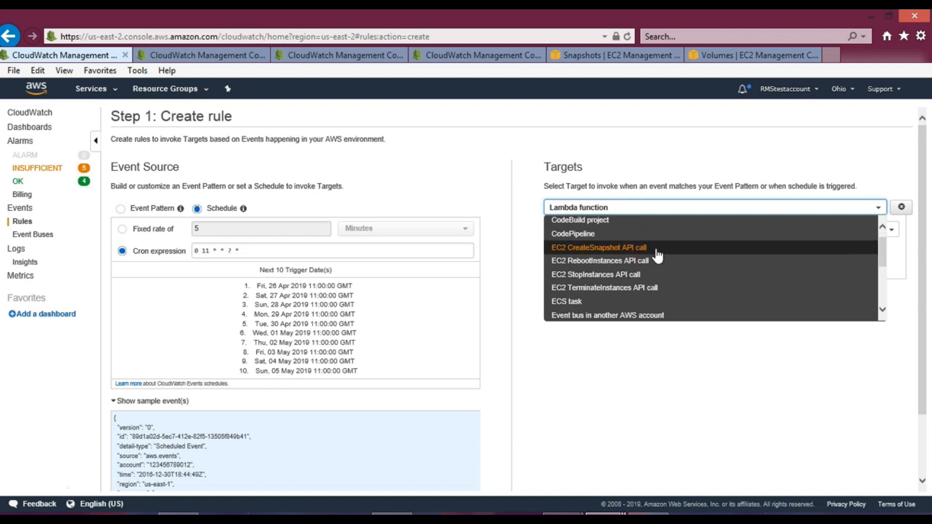
scroll(657, 256, down, 5)
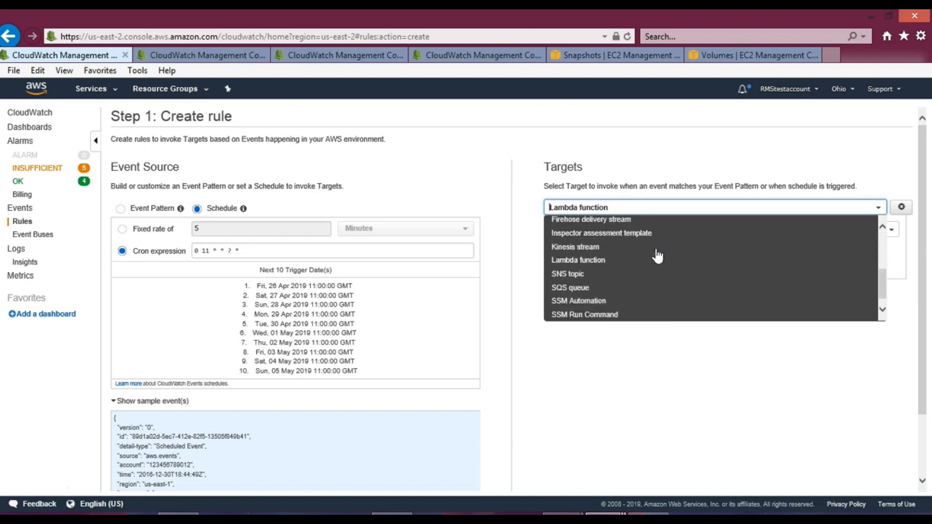
scroll(658, 255, up, 4)
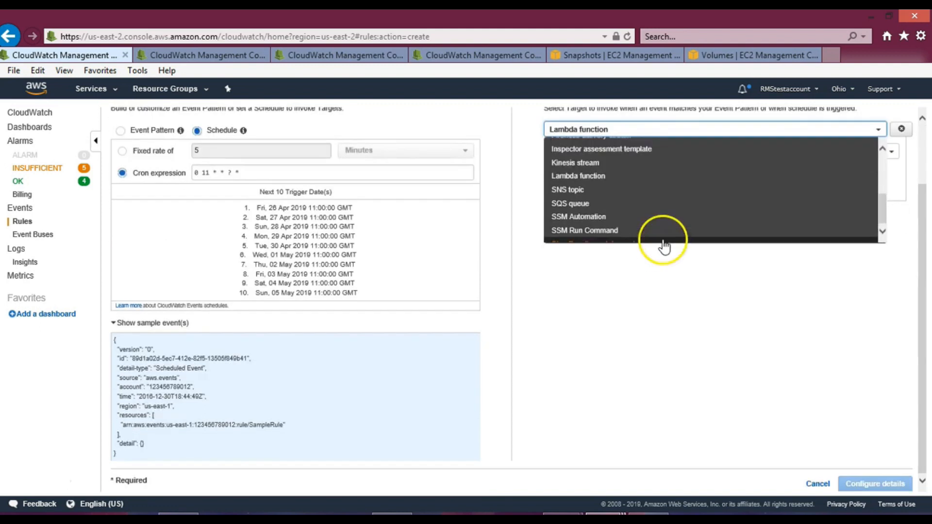
scroll(673, 267, up, 4)
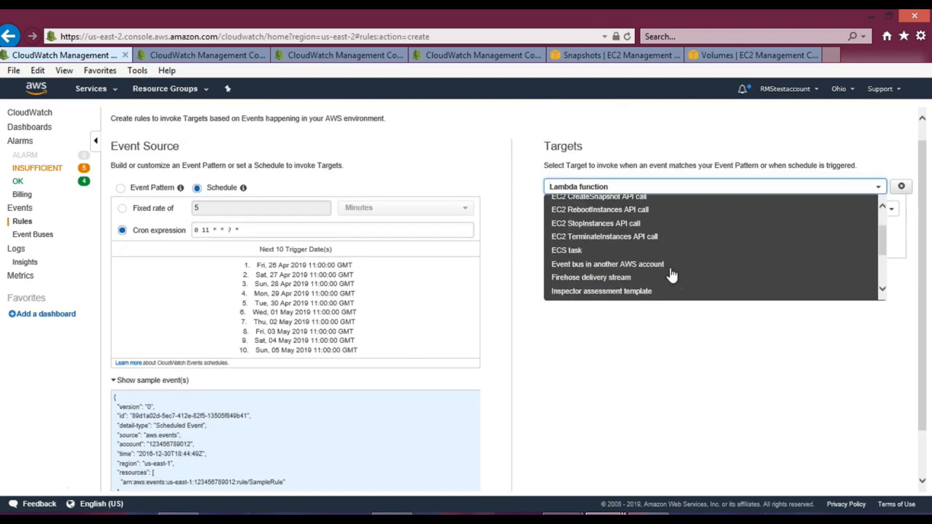
scroll(671, 275, up, 3)
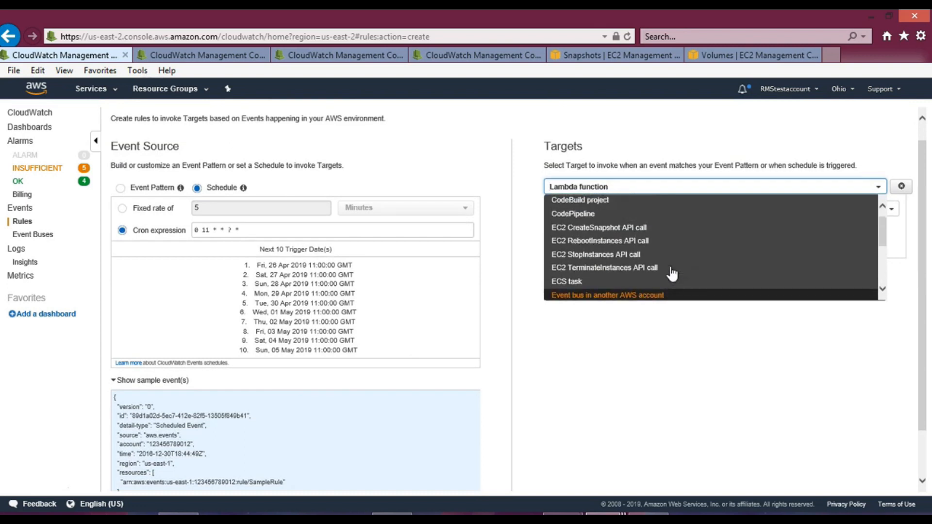
click(672, 232)
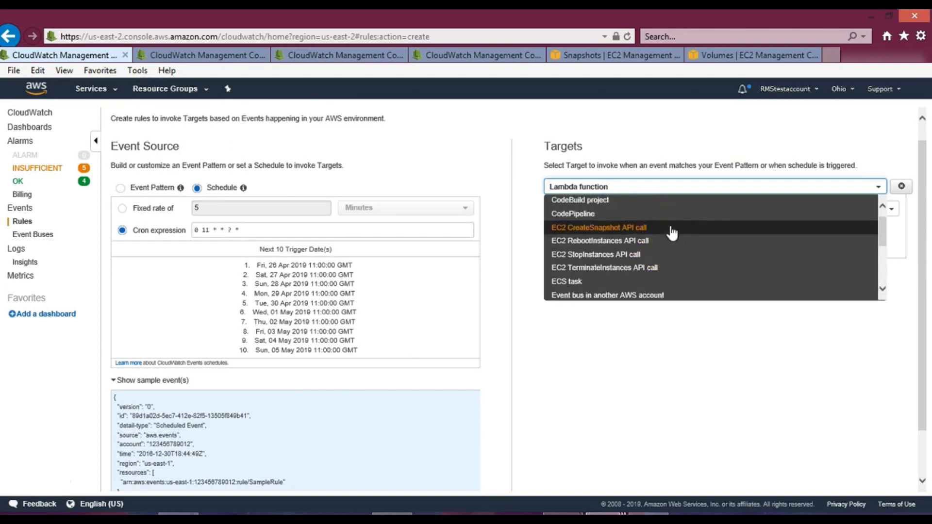
click(671, 227)
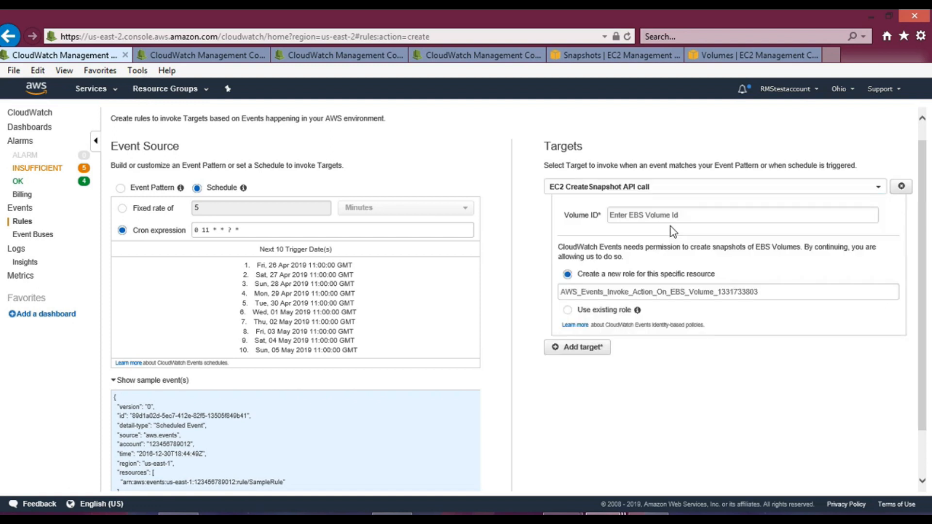
Enter vol-08c4f6085ccc9f76f as the snapshot target's volume ID and continue to the rule details
click(673, 217)
click(674, 216)
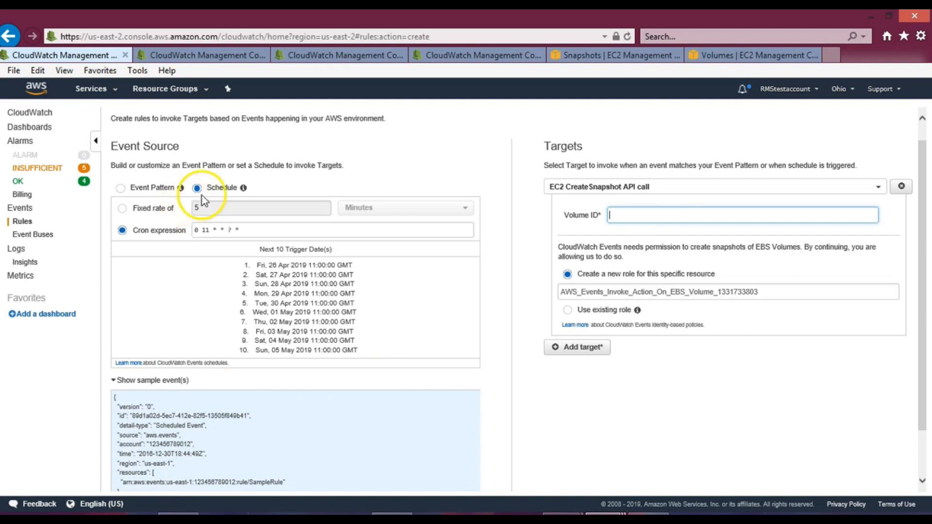
click(29, 488)
text(vol-08c4f6085ccc9f76f)
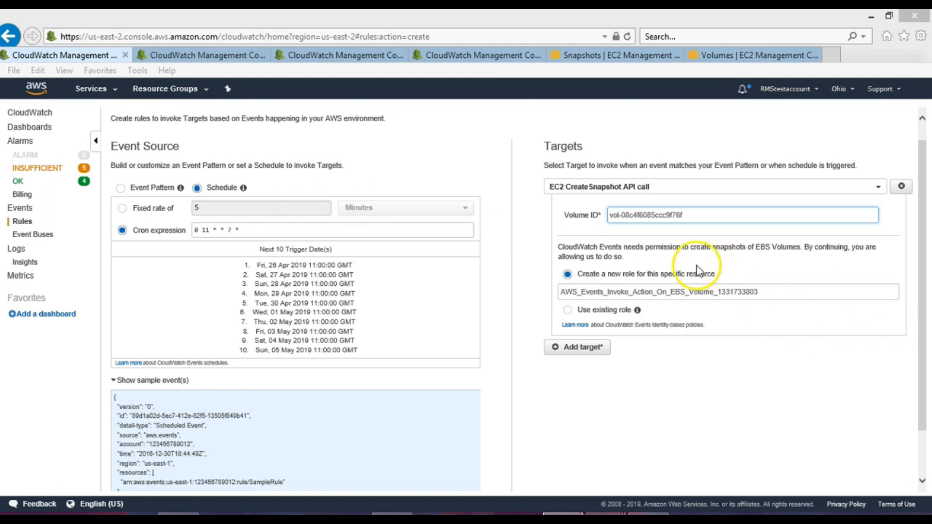
click(702, 439)
scroll(701, 439, down, 1)
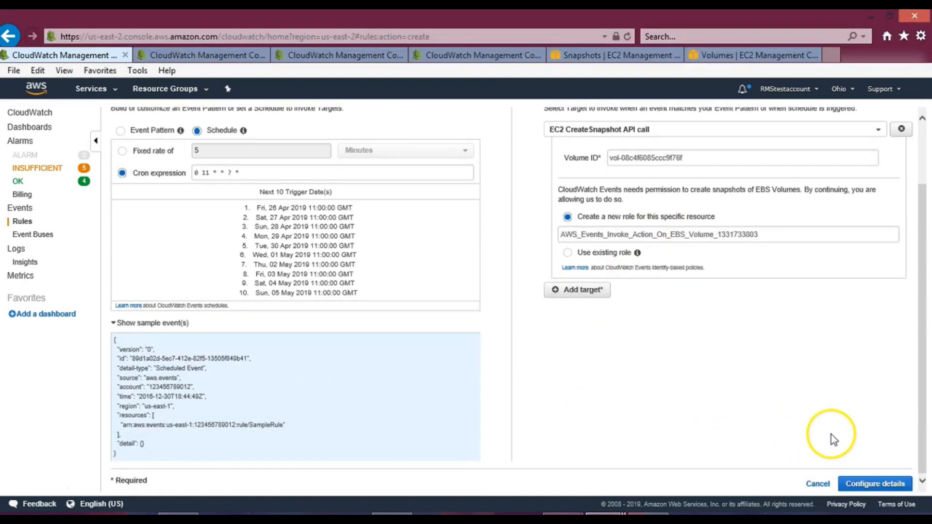
click(871, 485)
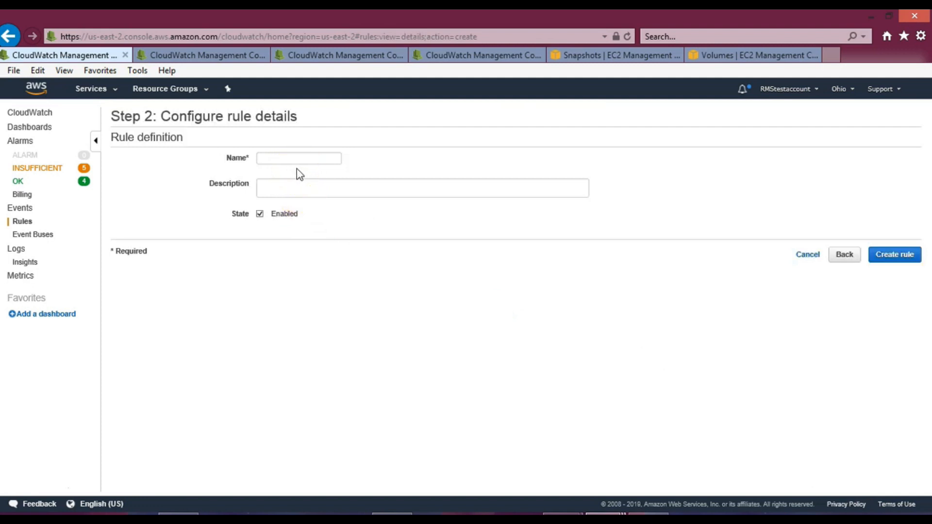
Name the rule EBSNghtly with the description "Backup Our Volume" and create it
click(304, 158)
text(EBSN)
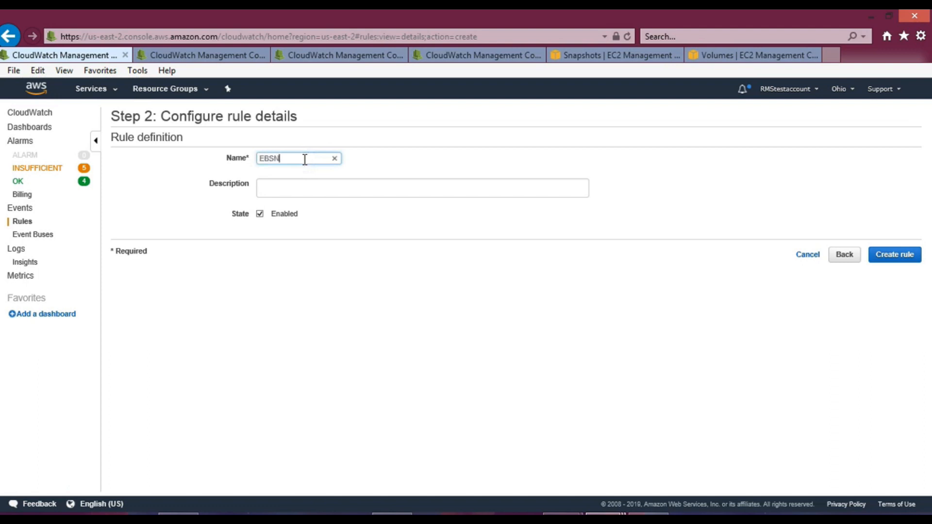
text(ghtly)
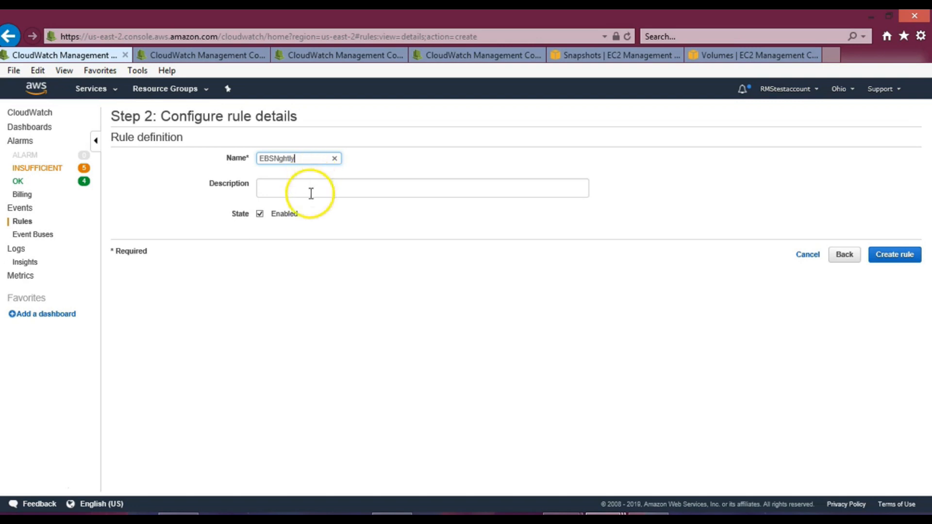
click(311, 193)
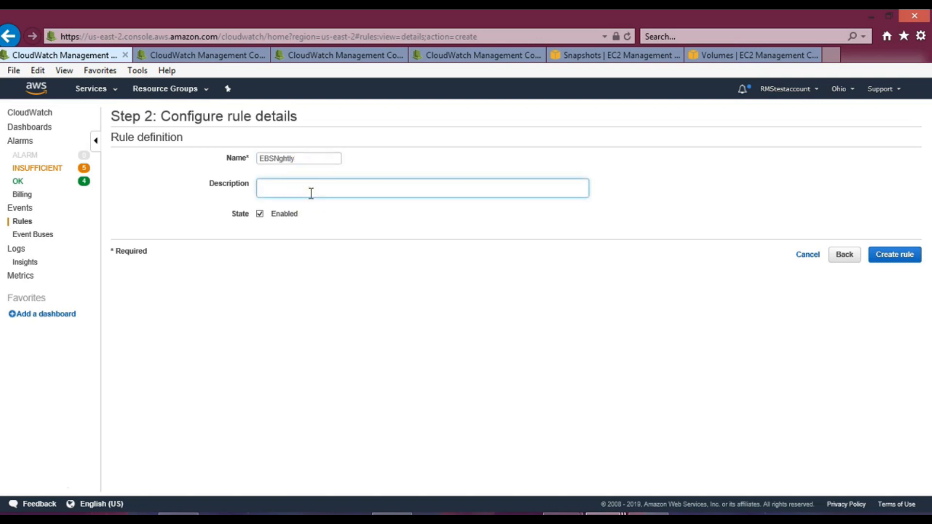
text(Backup Our Volume)
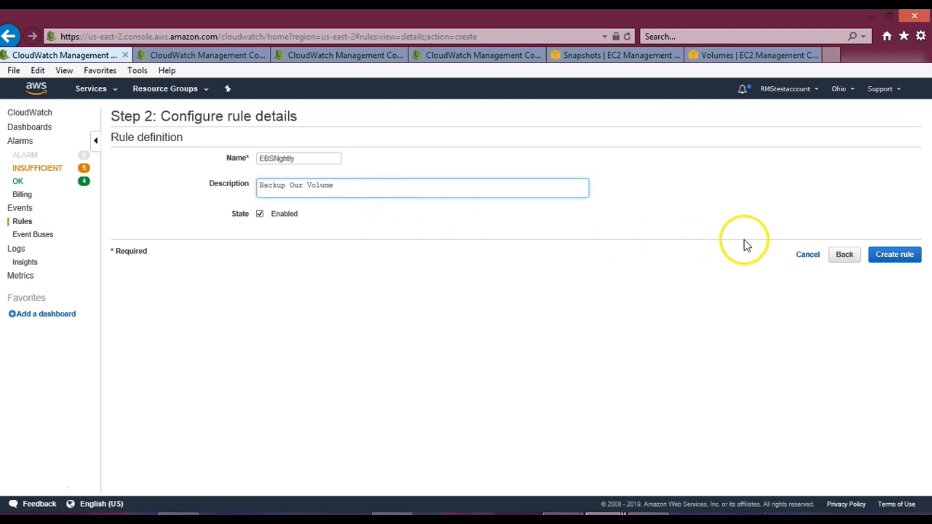
click(905, 261)
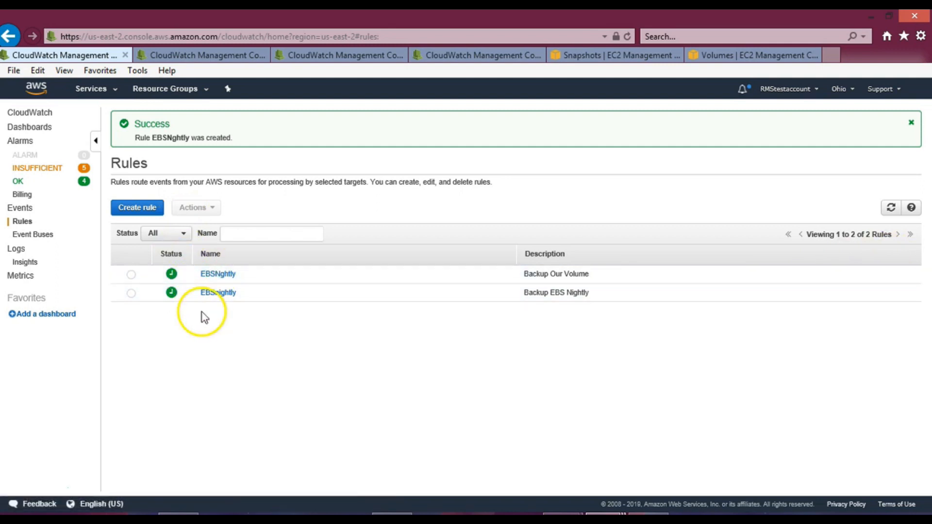
key(alt+Tab)
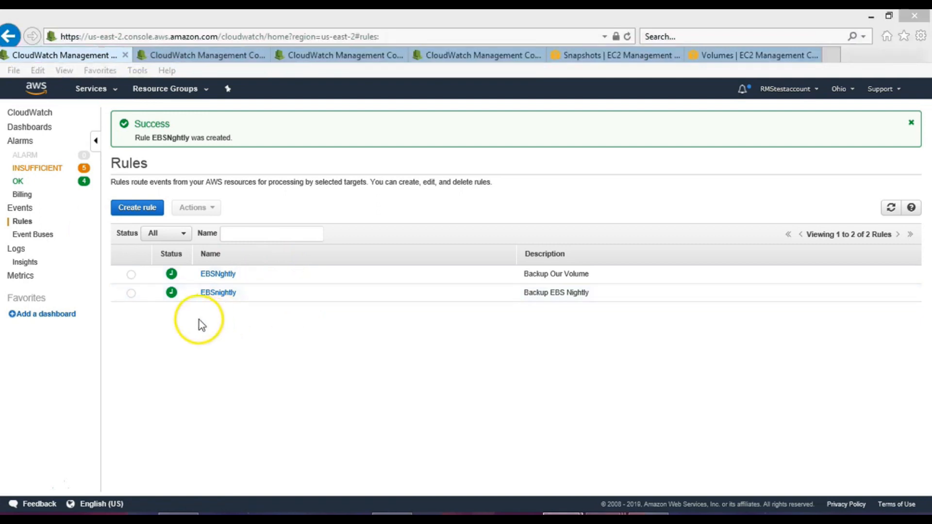
Open the existing EBSnightly rule and review its schedule, next trigger dates and create-snapshot target
click(227, 54)
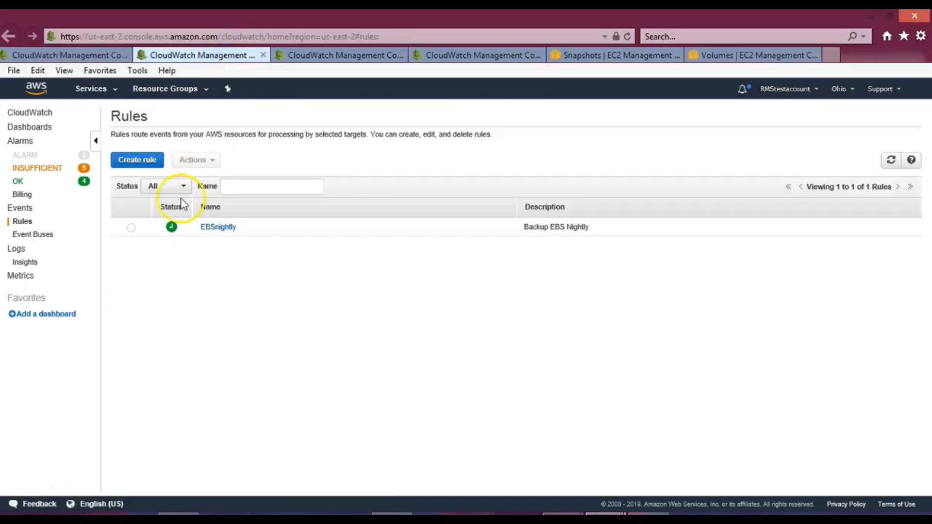
click(214, 228)
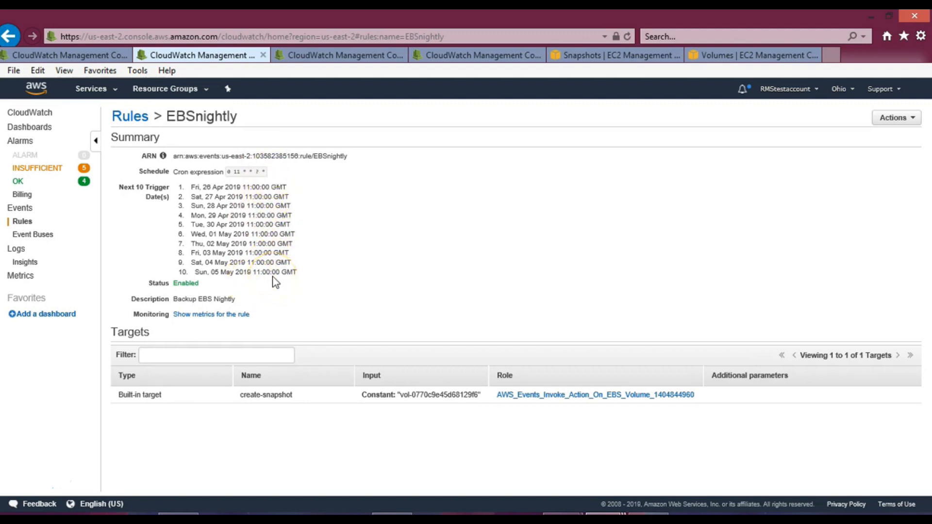
Select the newest snapshot, snap-03e86d9ceaeeb5f6a, in the EC2 snapshot list and enlarge its details to check the source volume and start time
click(576, 58)
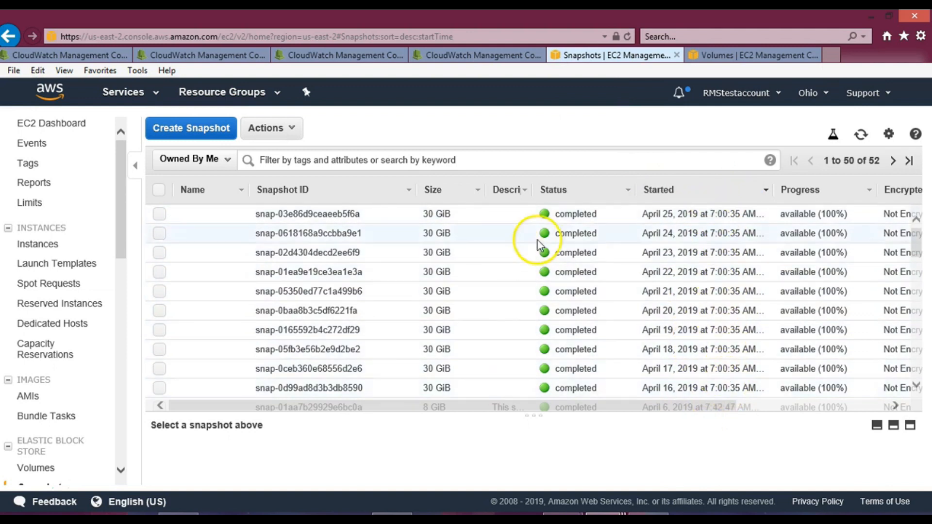
click(160, 213)
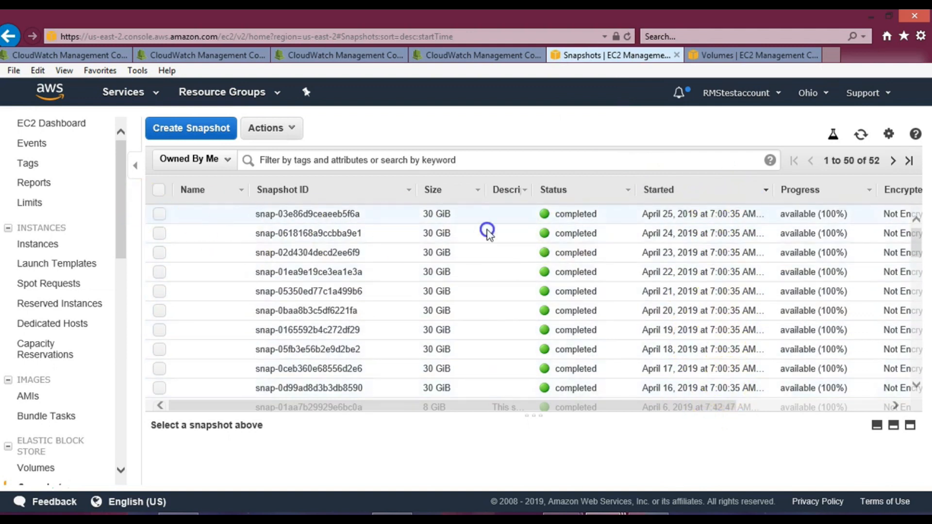
scroll(515, 297, down, 1)
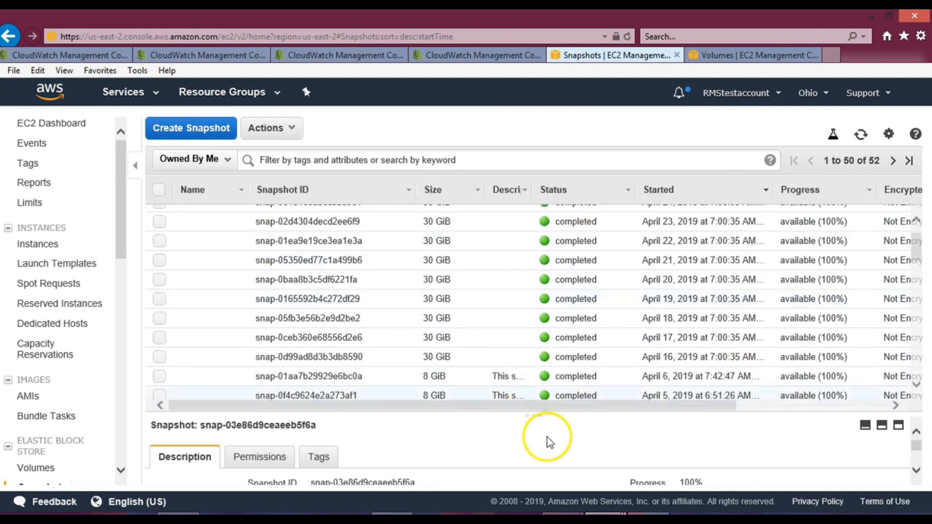
click(560, 241)
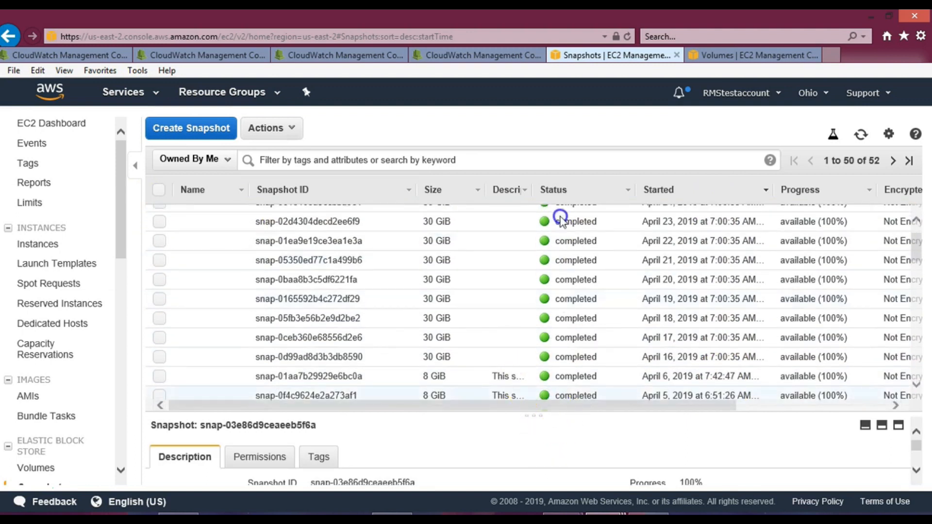
scroll(495, 387, up, 1)
click(530, 415)
click(534, 416)
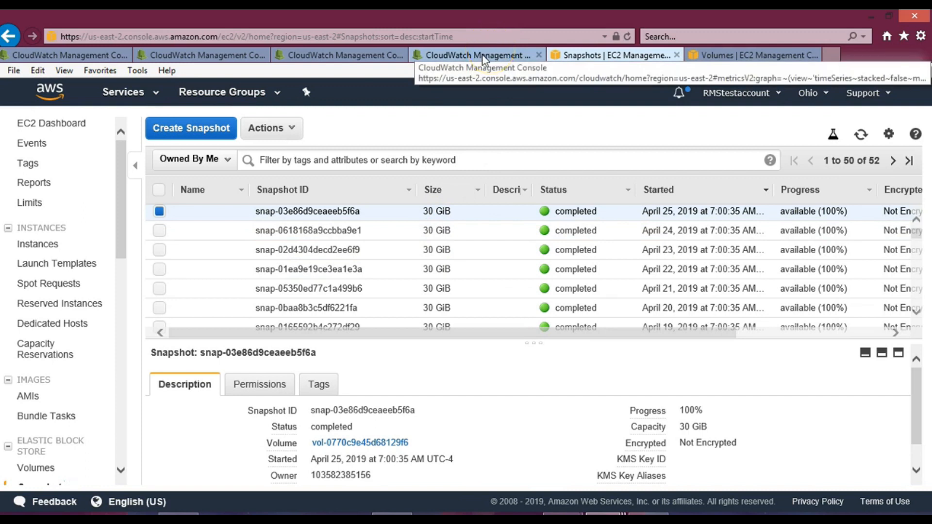
View the one-week CloudWatch graph of the EBSnightly rule's Invocations and TriggeredRules metrics
click(456, 57)
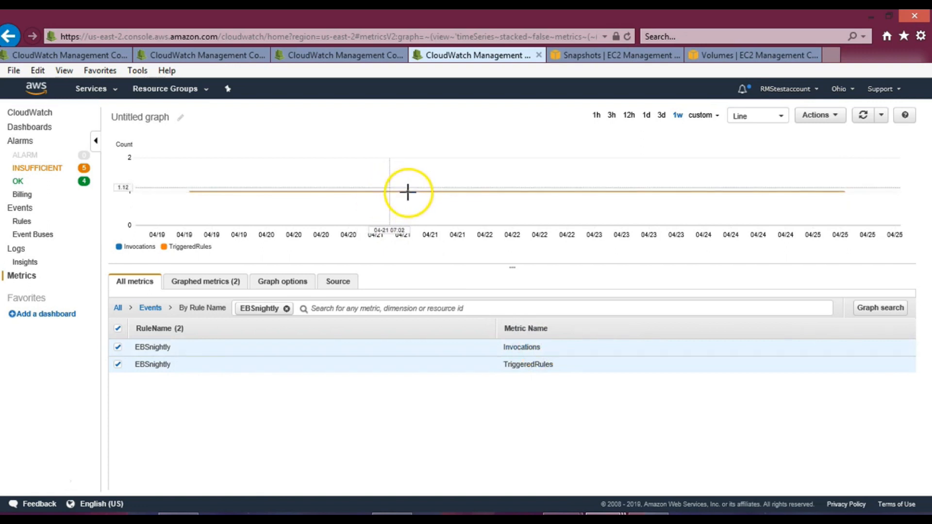
mouse_move(409, 193)
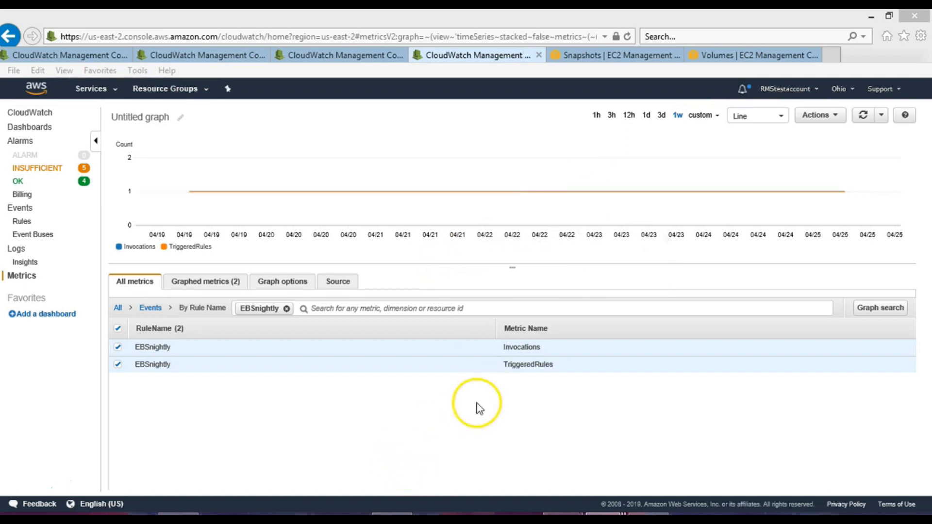
click(32, 487)
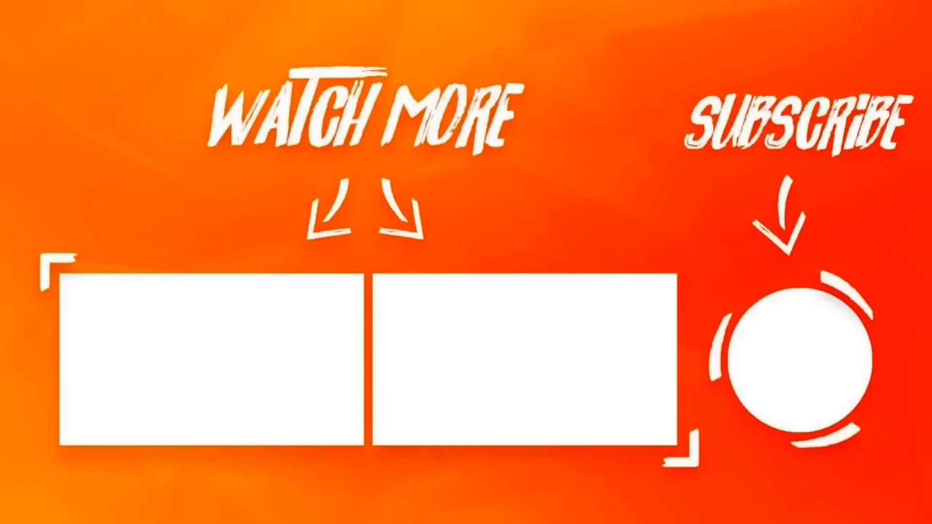